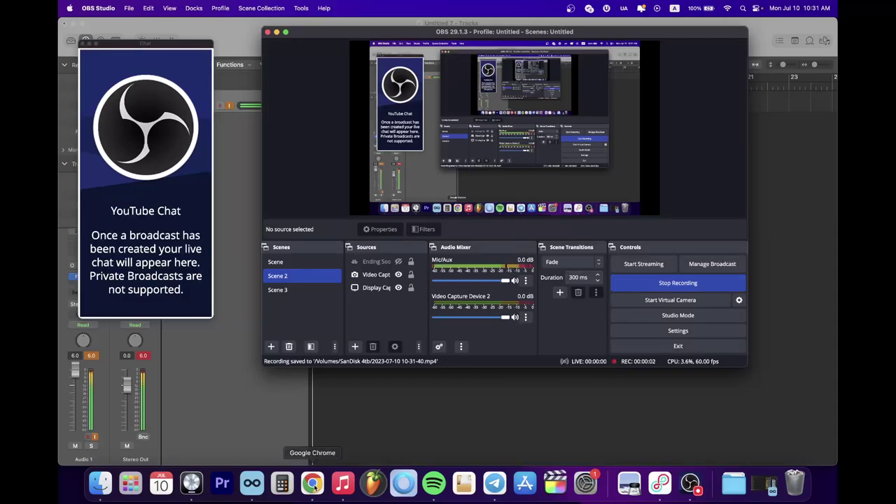
Step: Bring Chrome forward to the Label Engine pricing page with its 82.5% and 80% revenue shares
click(312, 481)
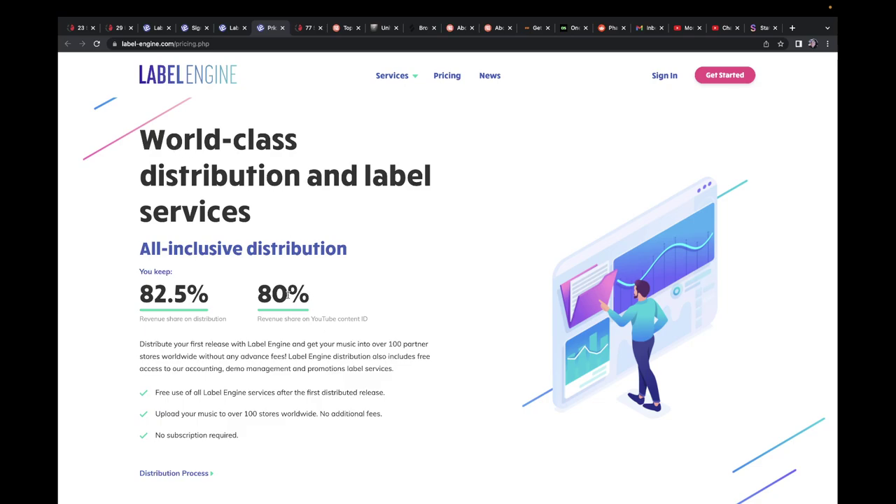
Step: Zoom the pricing page to about 125% to read the revenue shares, then restore 100%
key(super+equal)
key(super+equal)
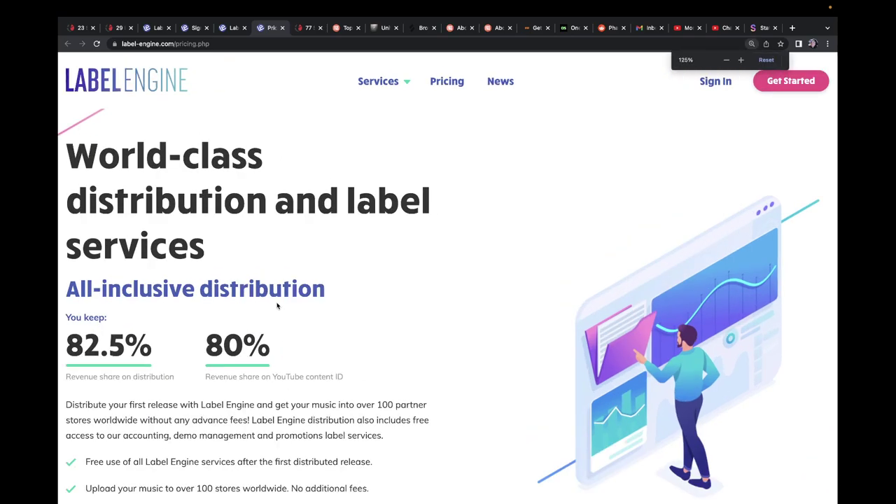
scroll(276, 303, down, 2)
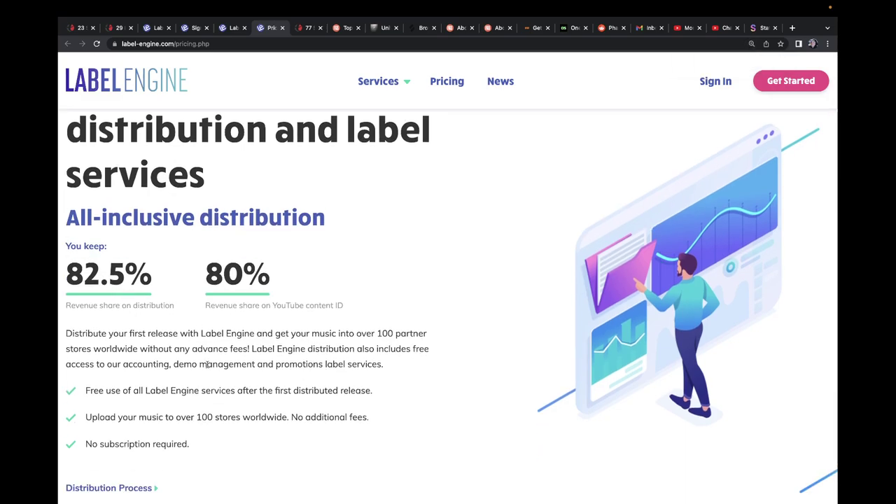
key(super+minus)
key(super+minus)
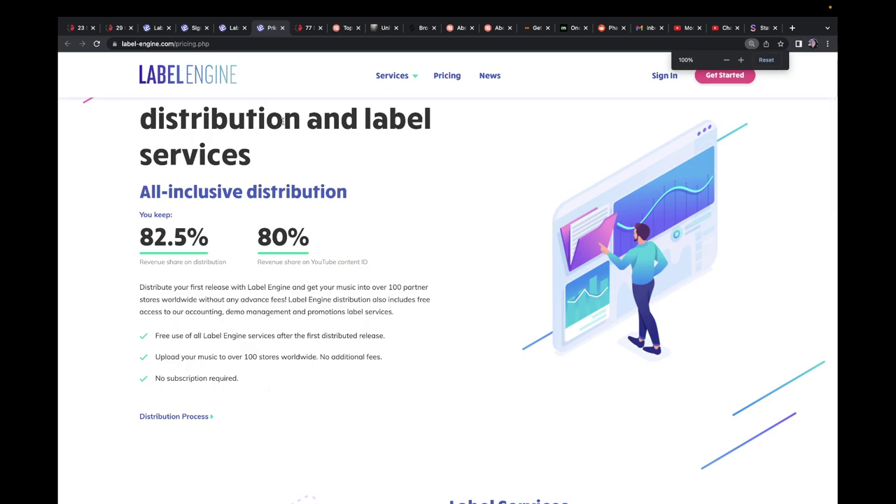
Step: Move from the dashboard tab to the Label Engine home page, 'Make More From Your Music'
click(231, 28)
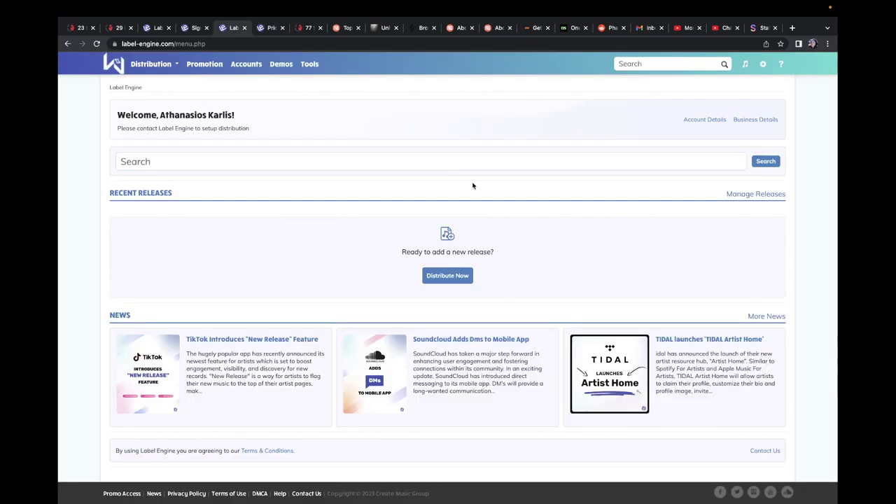
click(155, 28)
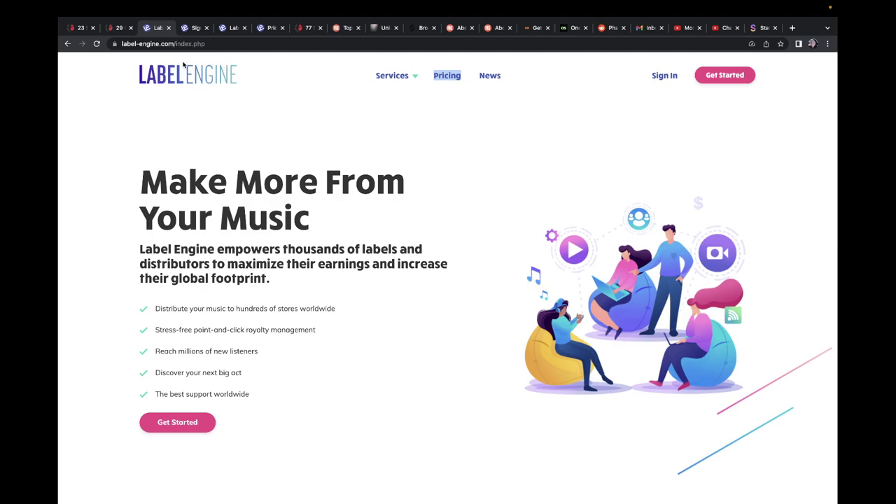
click(158, 44)
click(238, 84)
Step: Open the Get Started sign-up form, go back, and return to the account dashboard
click(723, 76)
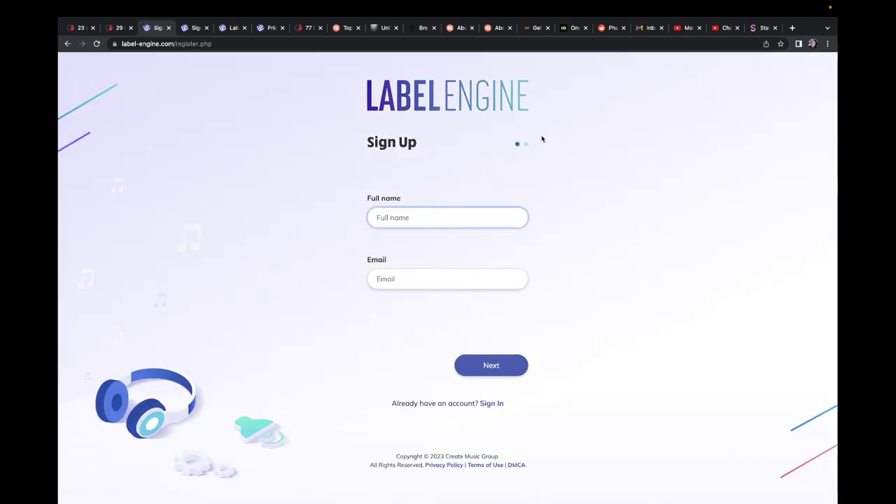
click(66, 44)
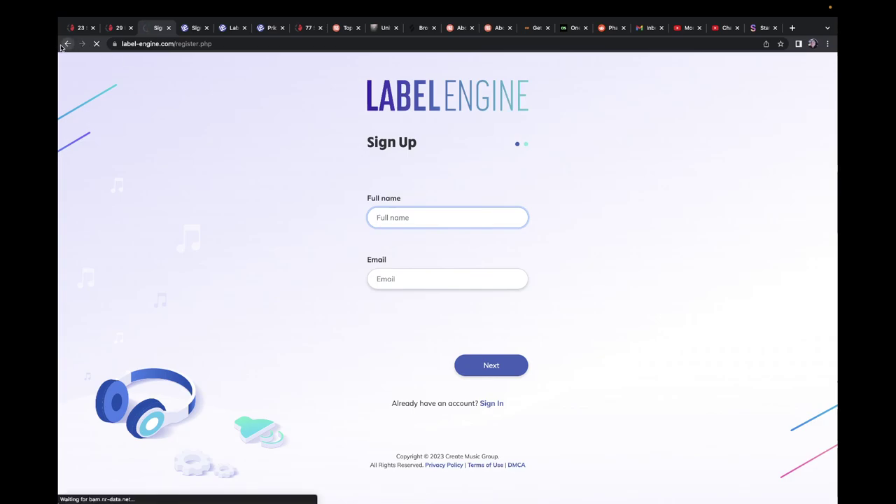
mouse_move(165, 66)
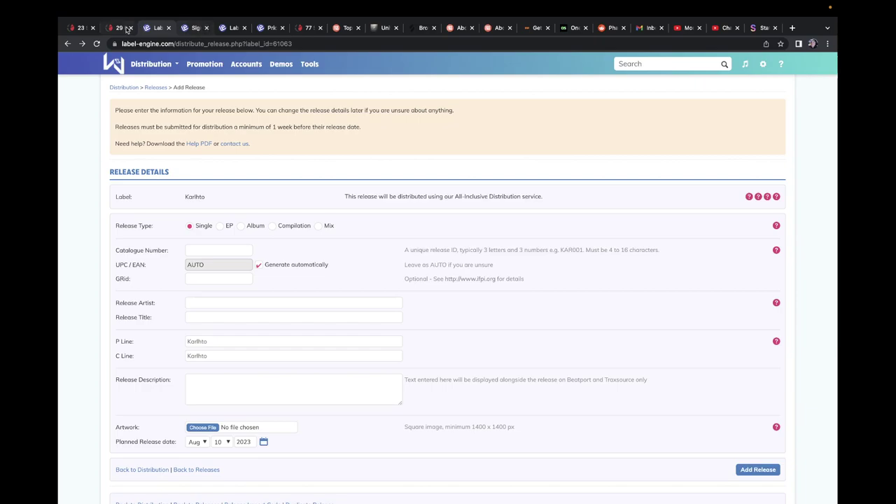
click(150, 64)
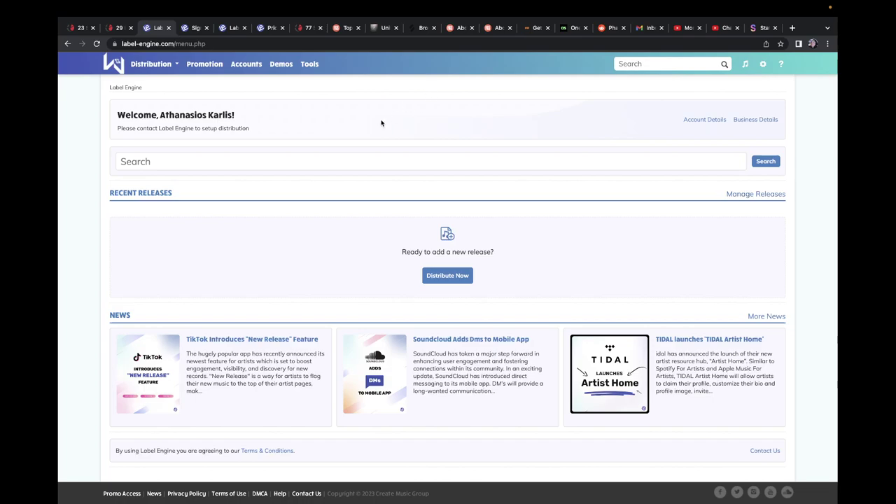
Step: Search 'label engine' in a new Incognito window and accept the cookie prompt
key(super+shift+n)
text(lab)
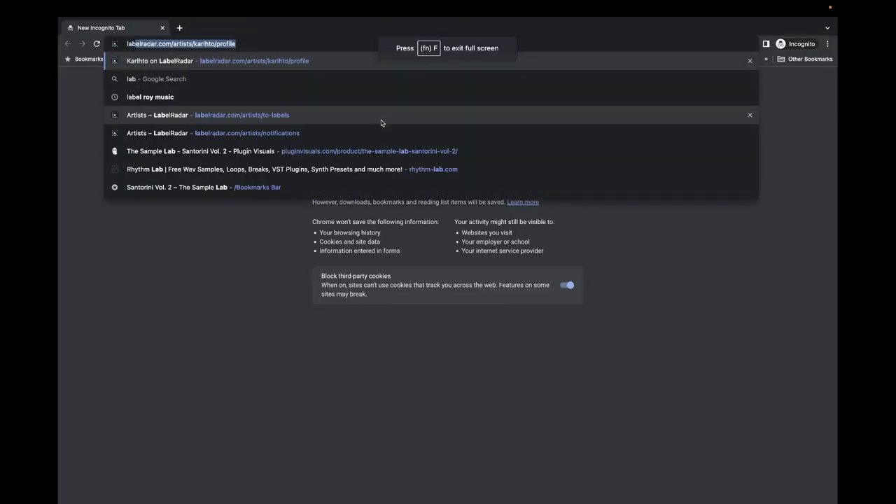
text(el engine)
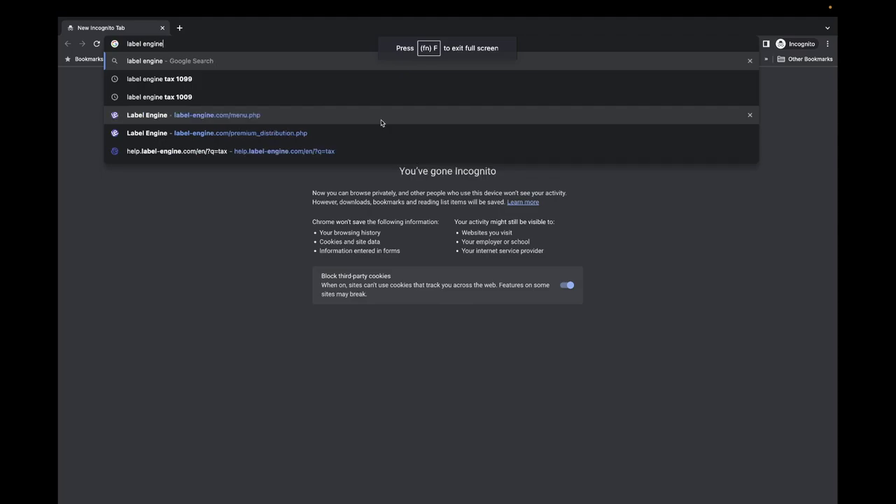
key(Return)
click(503, 430)
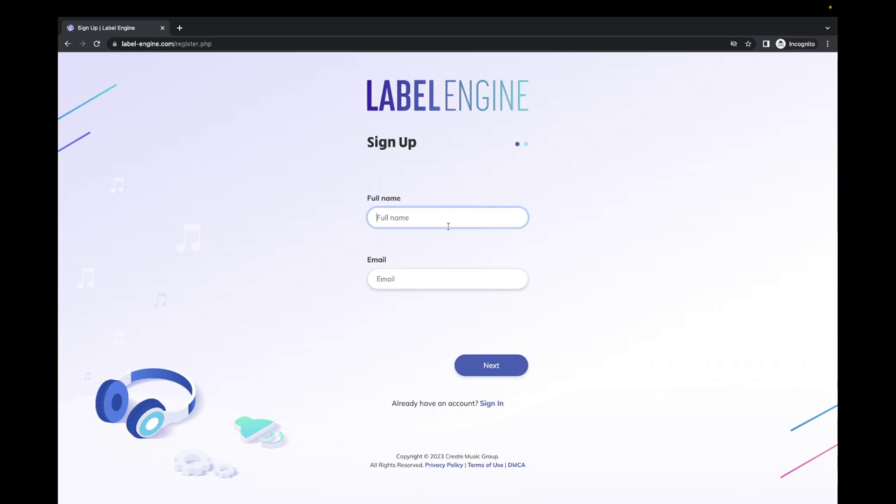
Step: Enter a full name on the Sign Up form, dismiss email autofill, and close the private window
text(John Smith)
click(420, 281)
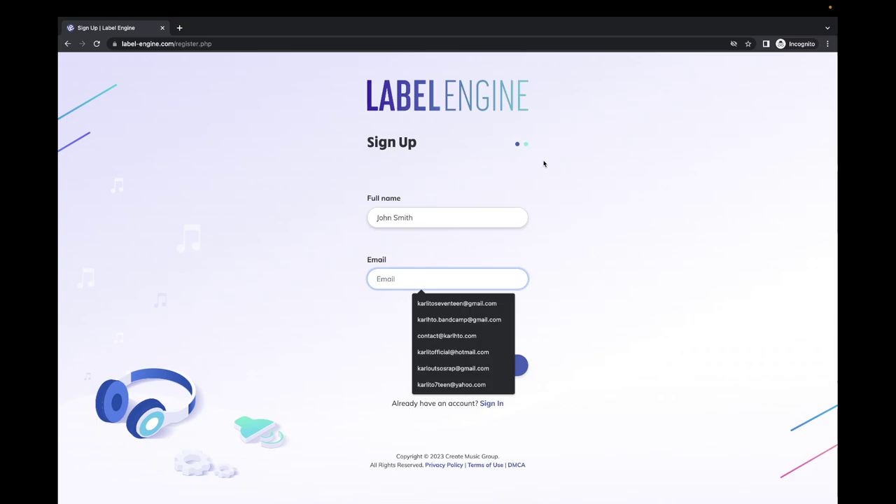
click(614, 155)
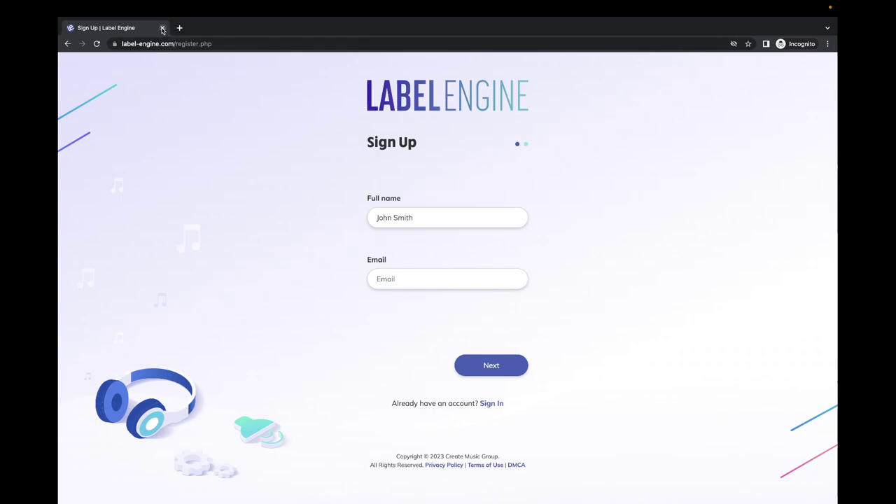
click(162, 29)
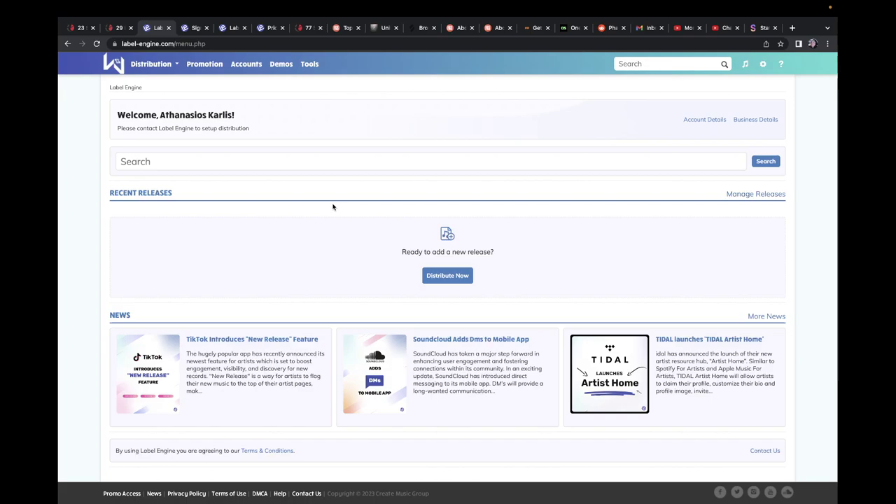
Step: From the Label Engine dashboard, choose Distribute Now and add a Blank Release
click(194, 28)
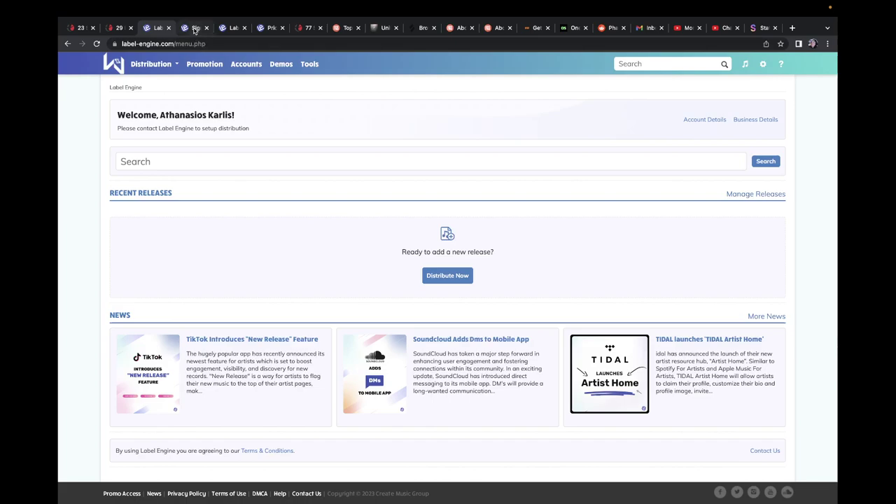
click(160, 30)
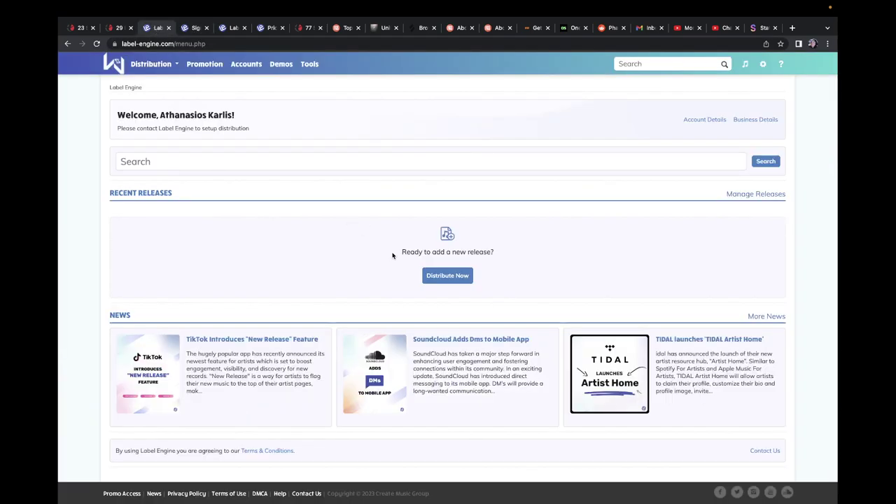
click(447, 276)
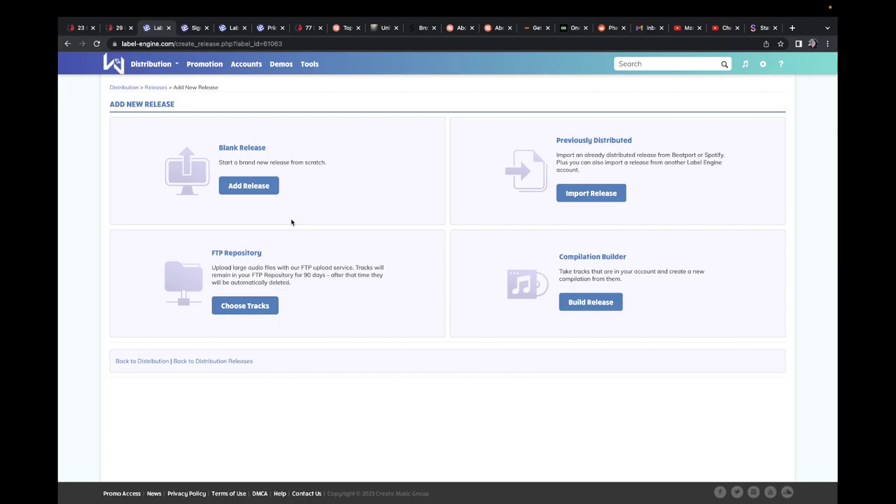
click(260, 186)
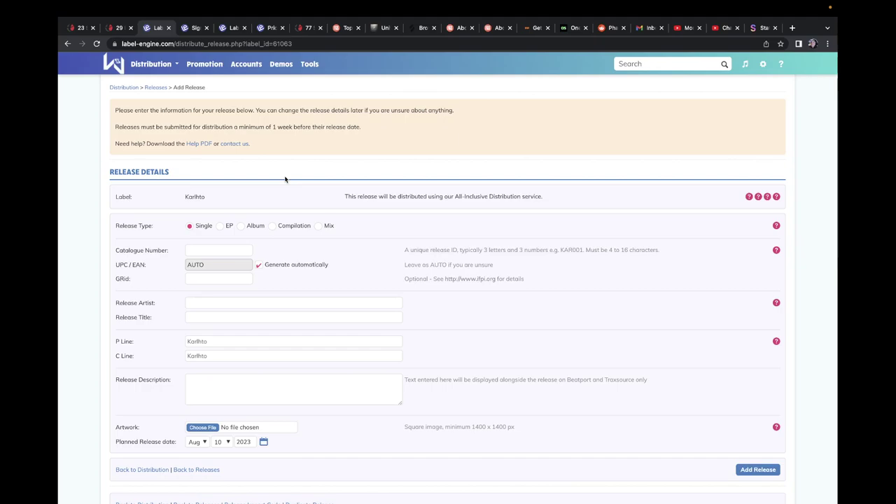
Step: Look over the Add Release form, keeping the release day at 10, and open a new tab
scroll(336, 254, down, 2)
click(336, 253)
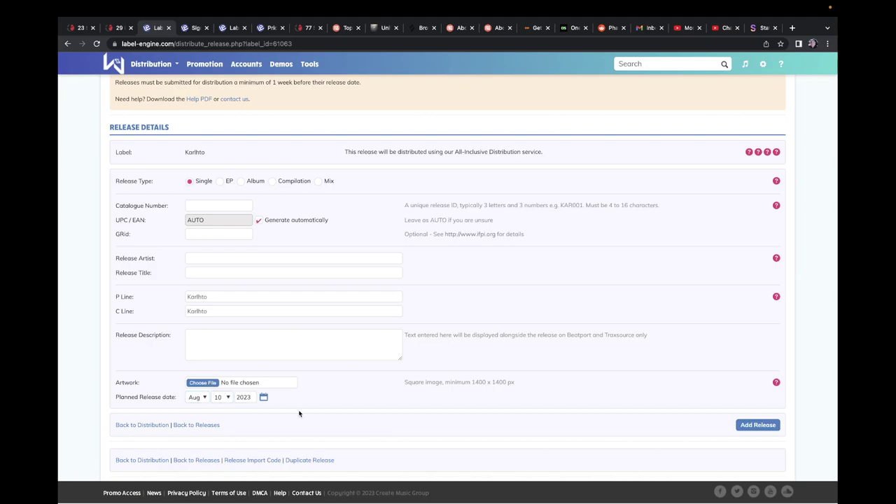
click(220, 397)
click(385, 393)
click(791, 28)
Step: Load sentricmusic.com and scroll through its 'Music Publishing the Sentric Way' home page
text(sentr)
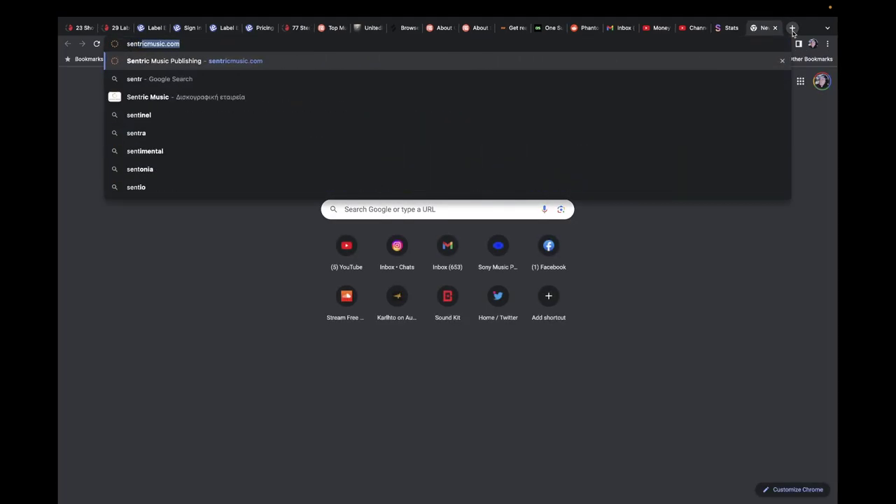
text(ic)
key(Return)
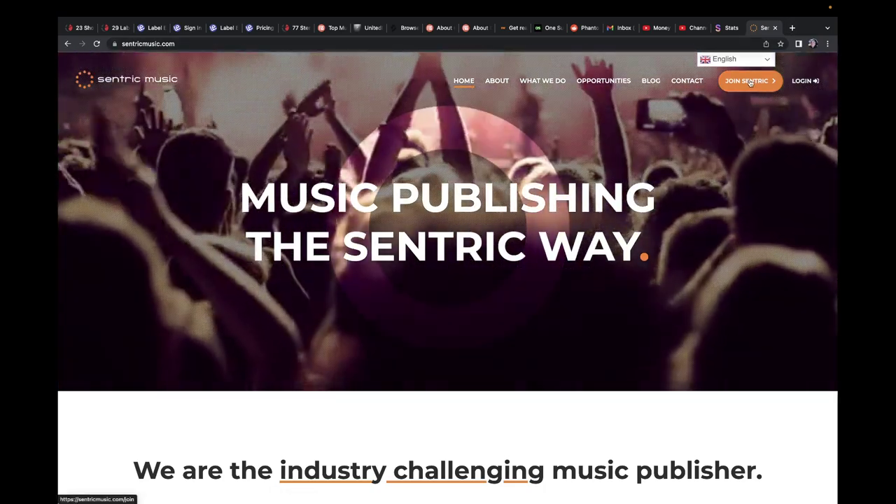
scroll(471, 190, down, 15)
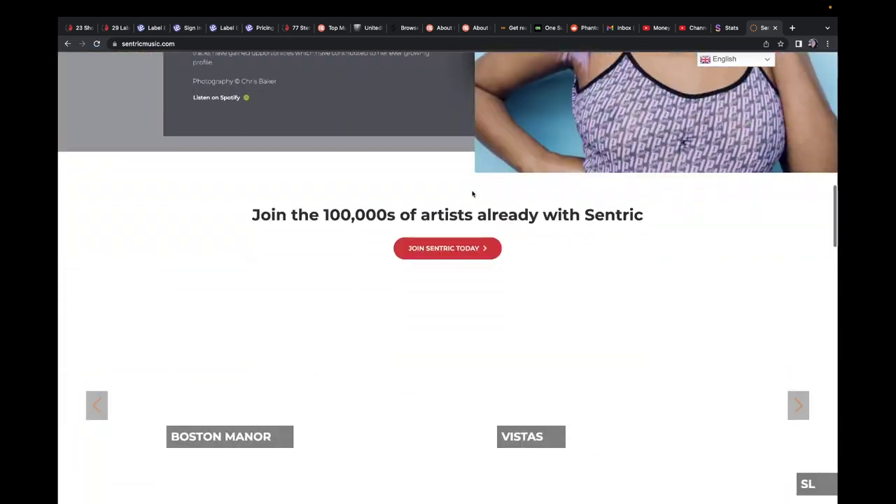
scroll(585, 183, down, 4)
scroll(586, 182, up, 20)
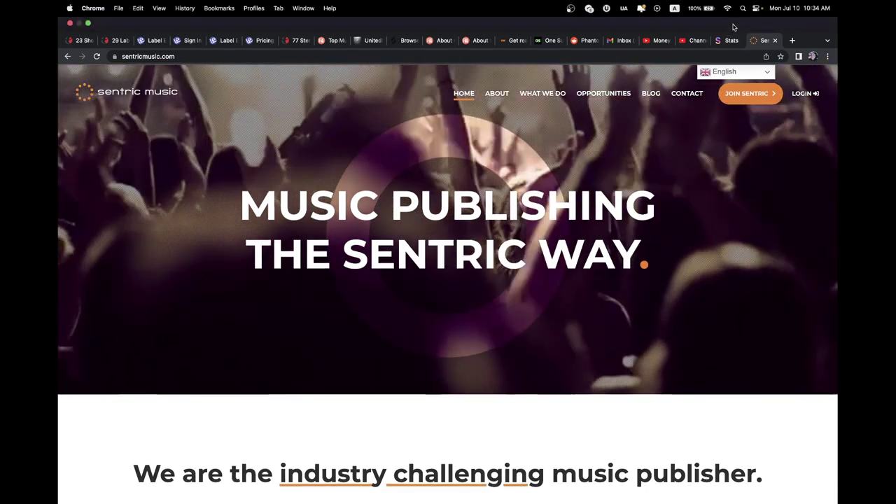
Step: Switch to the Socialero stats page, check the activity log, then return to reaction stats
click(728, 27)
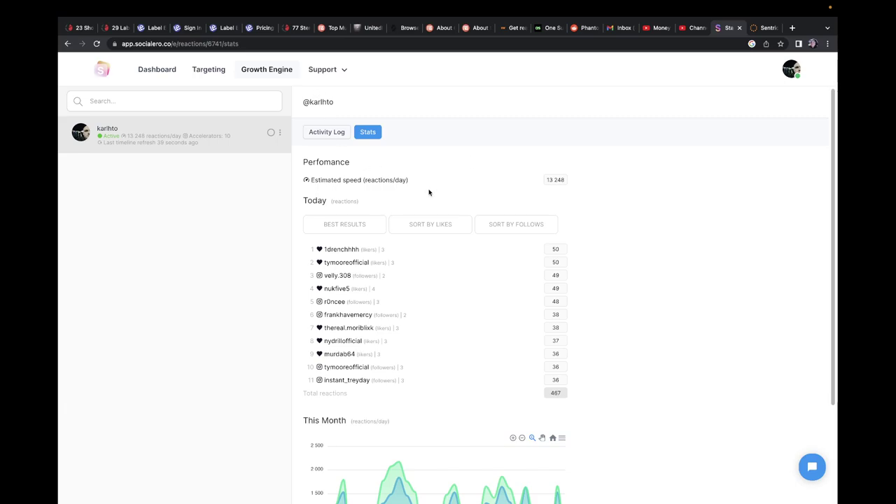
click(341, 132)
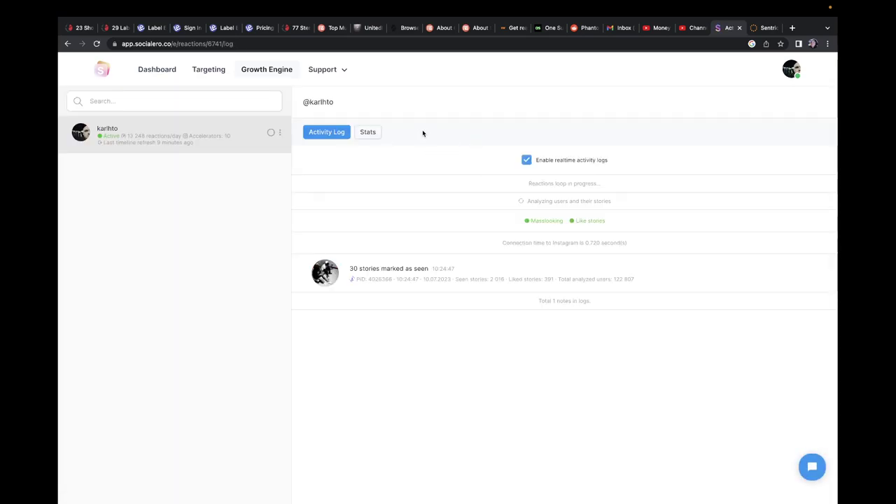
click(379, 133)
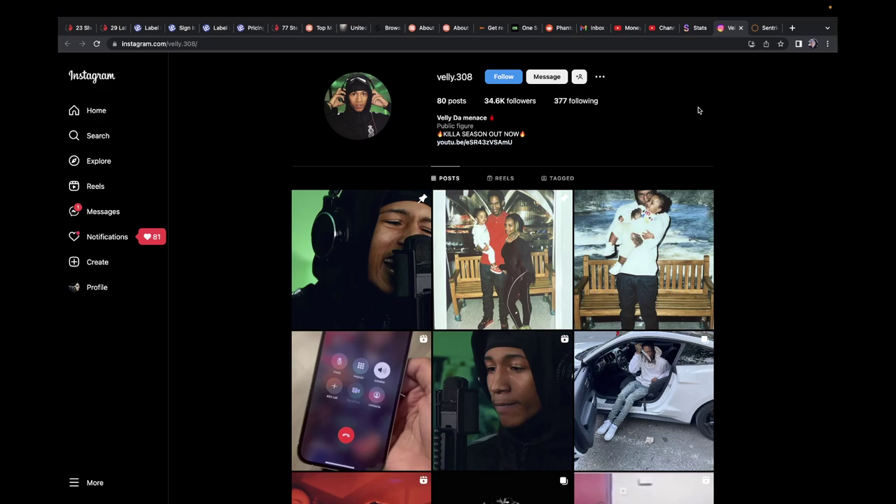
Step: Close the Instagram profile tab and bring OBS Studio, still recording, to the front
click(741, 28)
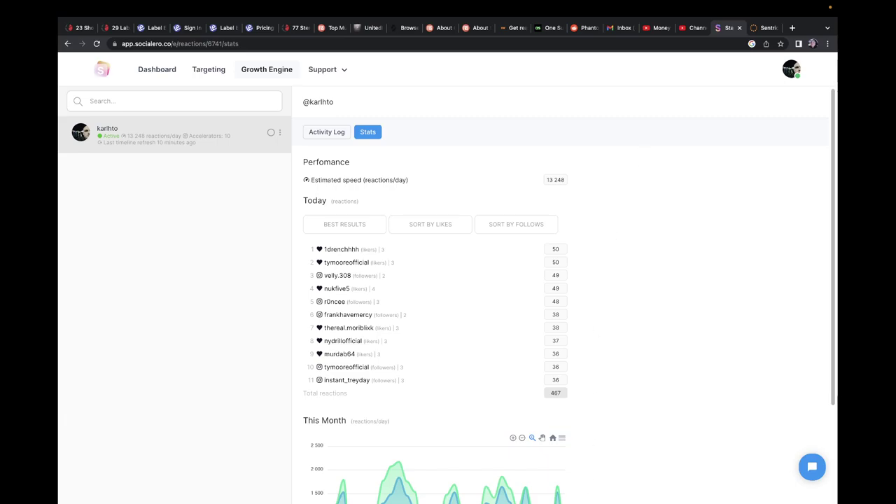
mouse_move(584, 493)
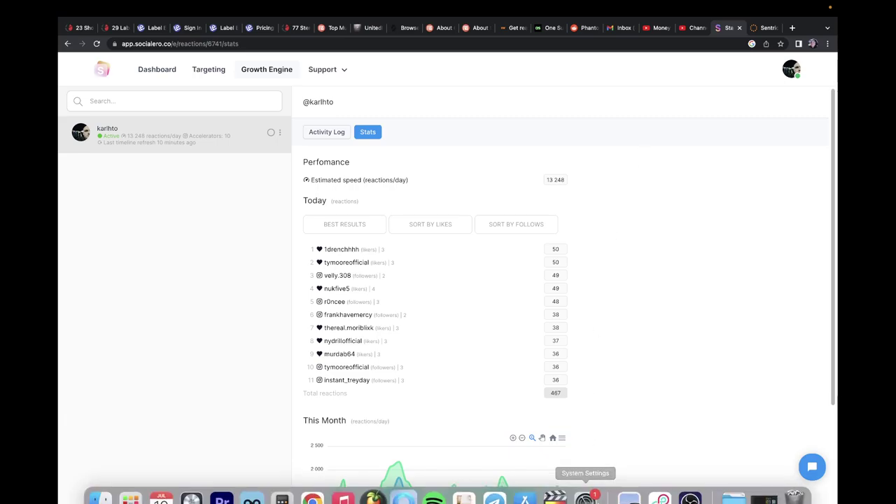
click(690, 483)
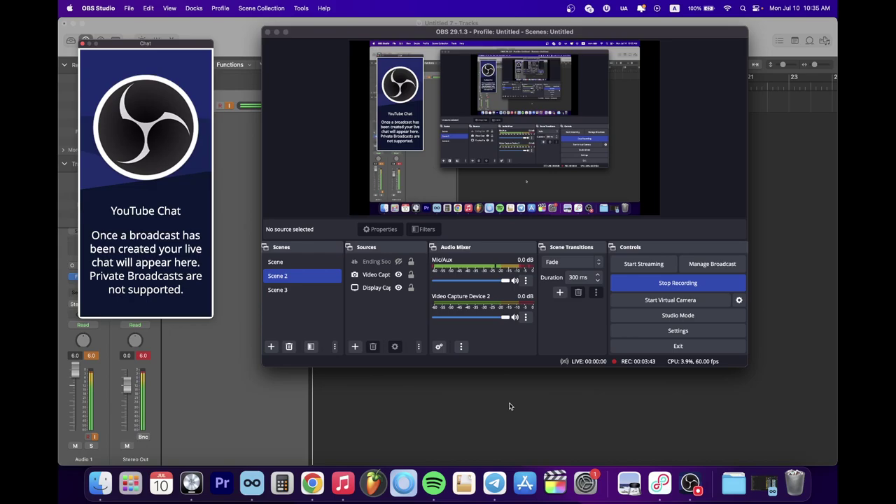